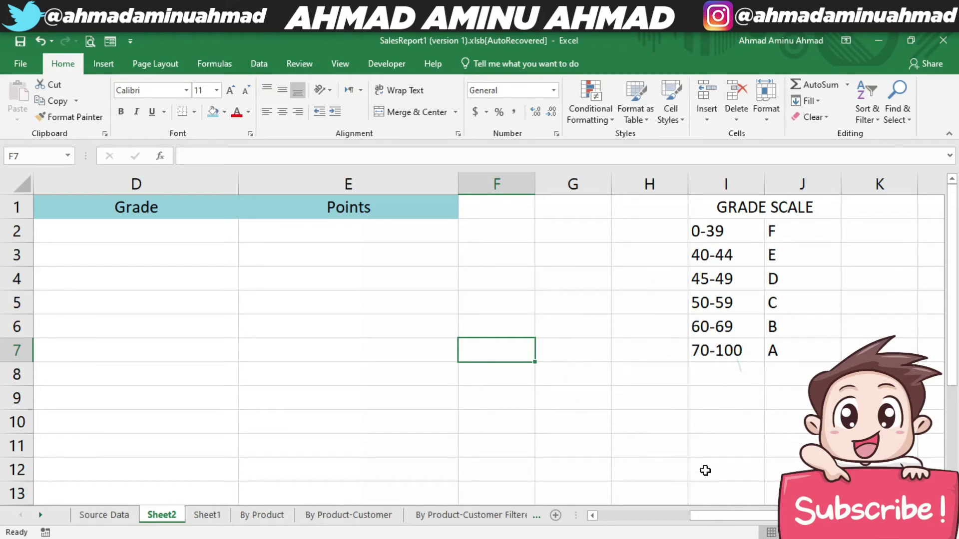
Step: Review each grade scale range from 0-39 to 70-100 alongside its letter grade
click(709, 231)
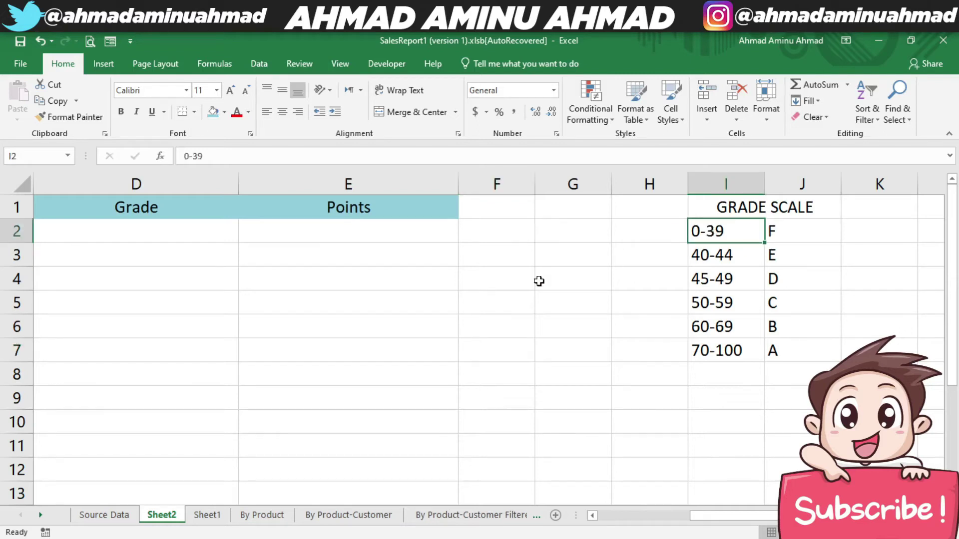
key(Right)
key(Down)
key(Left)
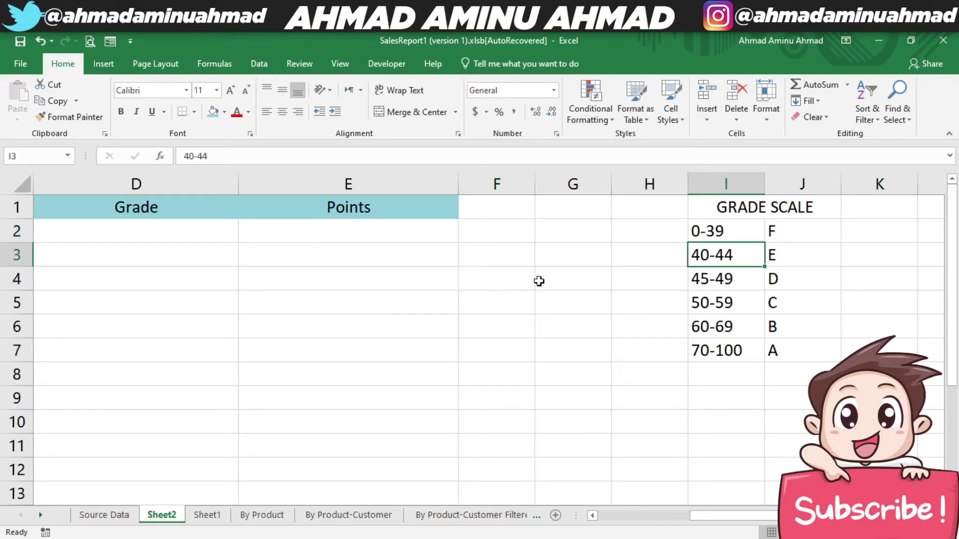
key(Right)
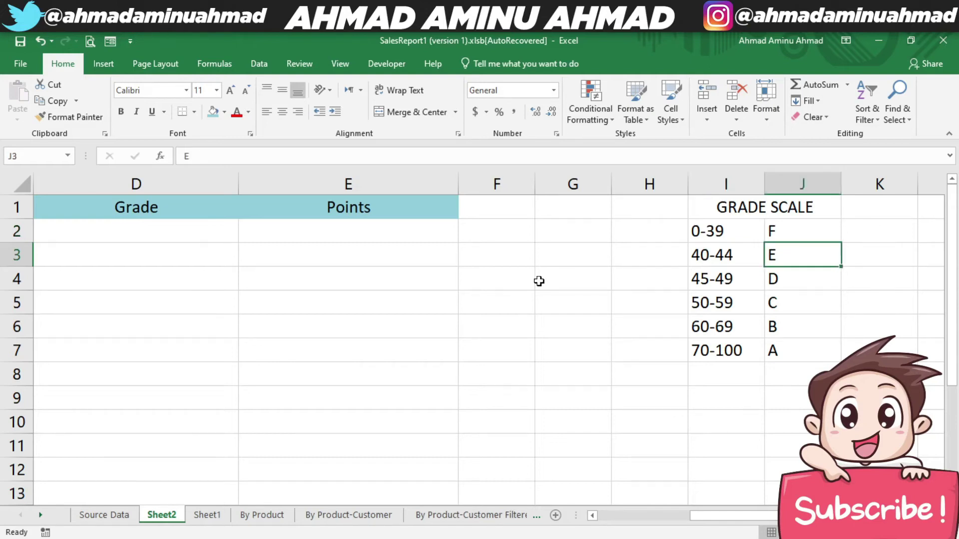
key(Down)
key(Left)
key(Right)
key(Down)
key(Left)
key(Right)
key(Down)
key(Left)
key(Right)
key(Down)
key(Left)
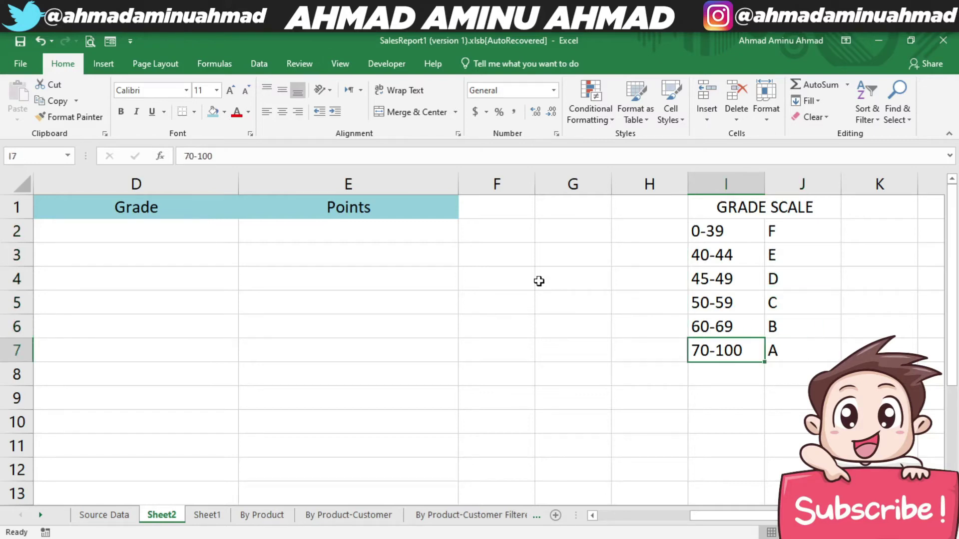
Step: Return to the student table and select the first student's Grade cell D2
key(Right)
key(Left)
key(Home)
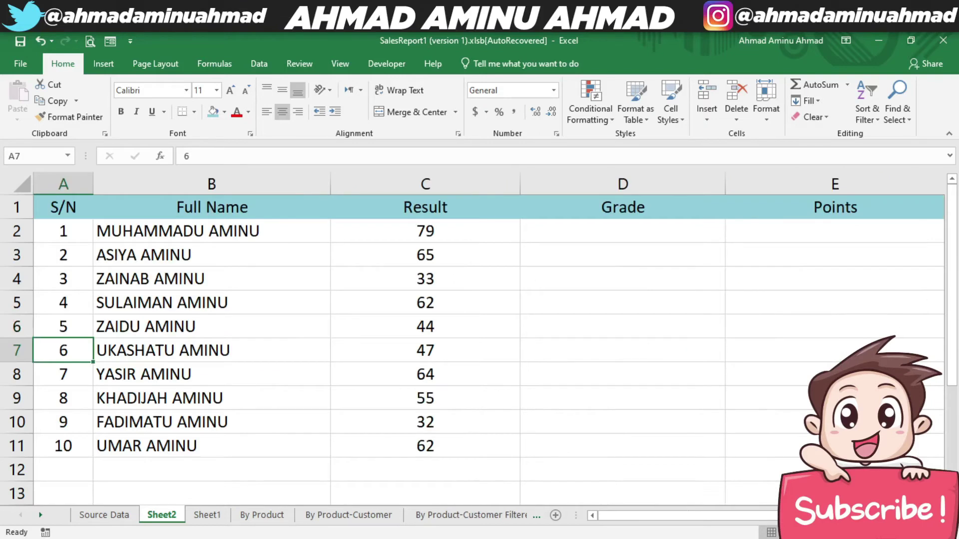
click(866, 532)
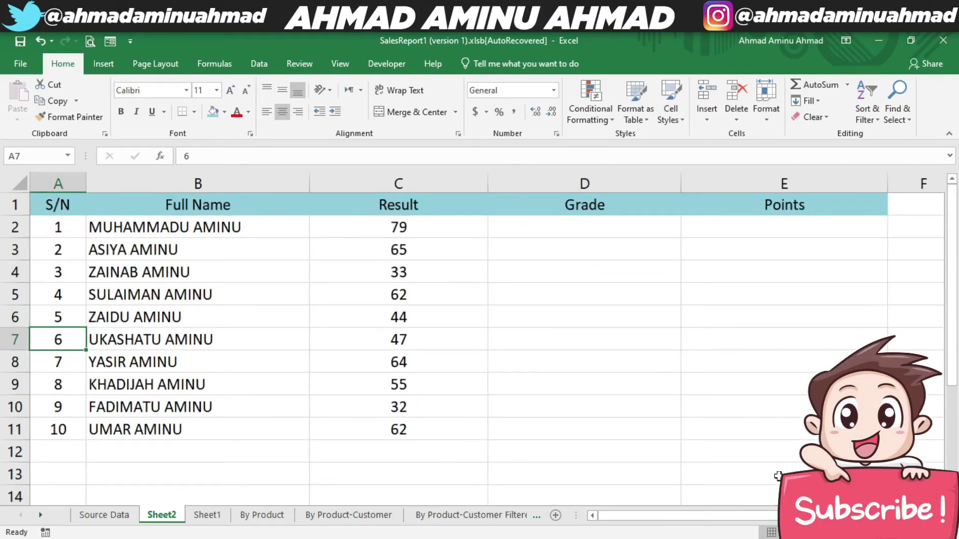
click(559, 236)
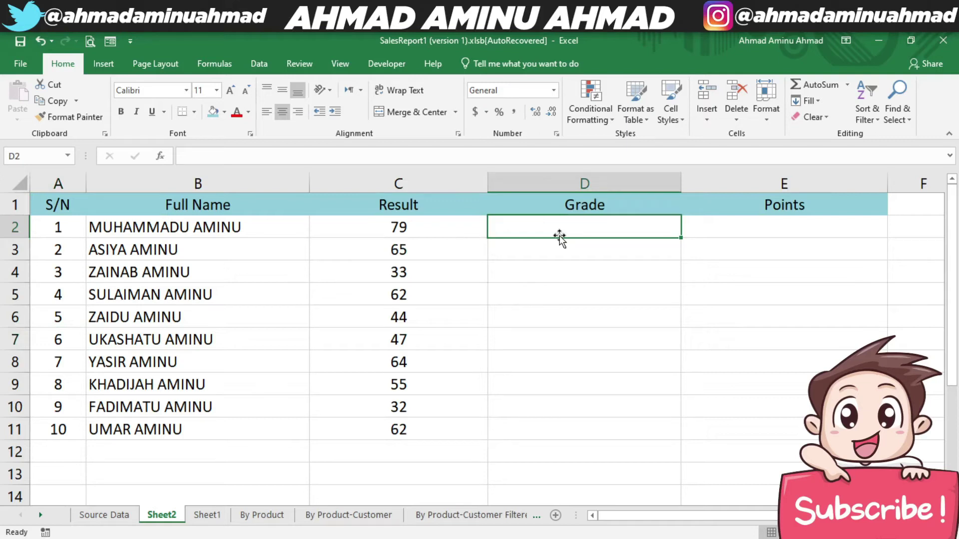
Step: In D2, start the formula =IF(C2<=39,"F",IF( for the failing grade
text(=)
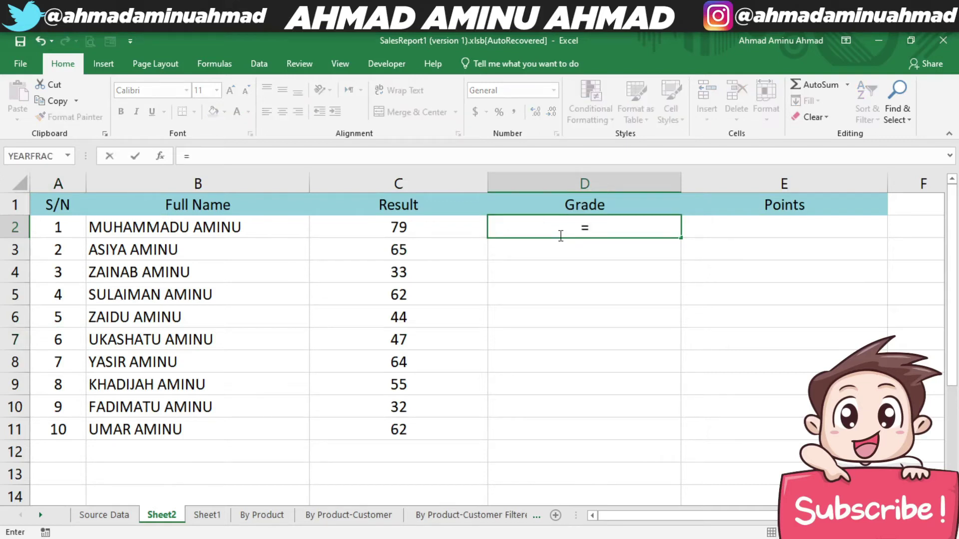
text(IF()
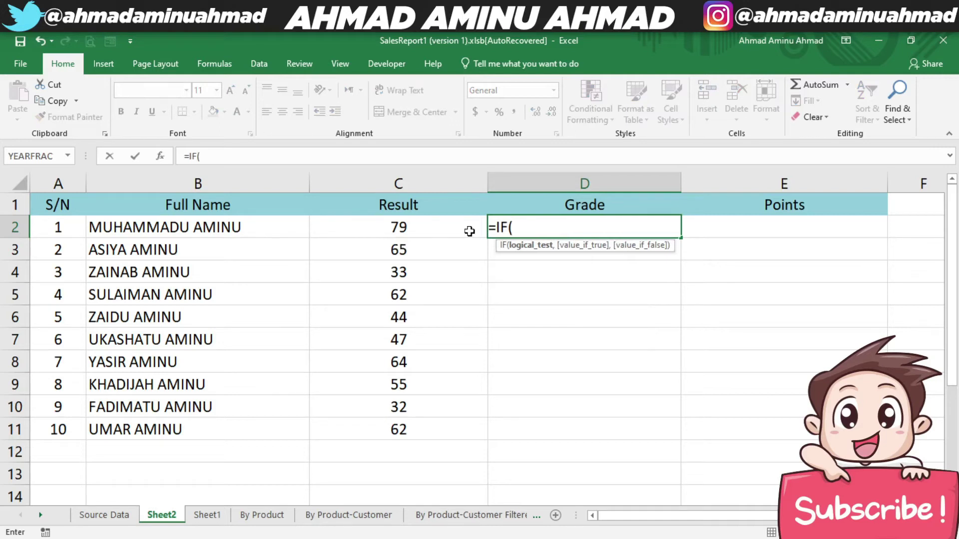
click(469, 231)
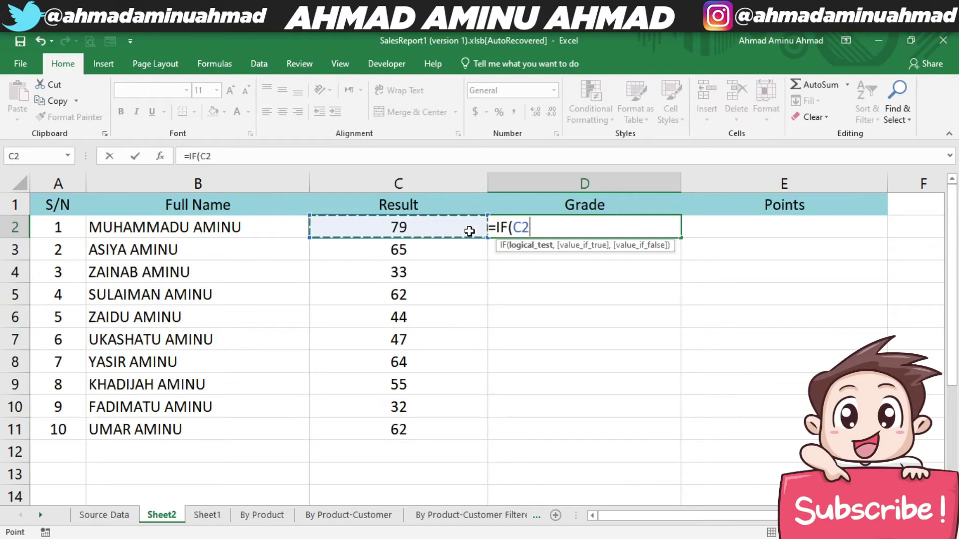
text(<=39)
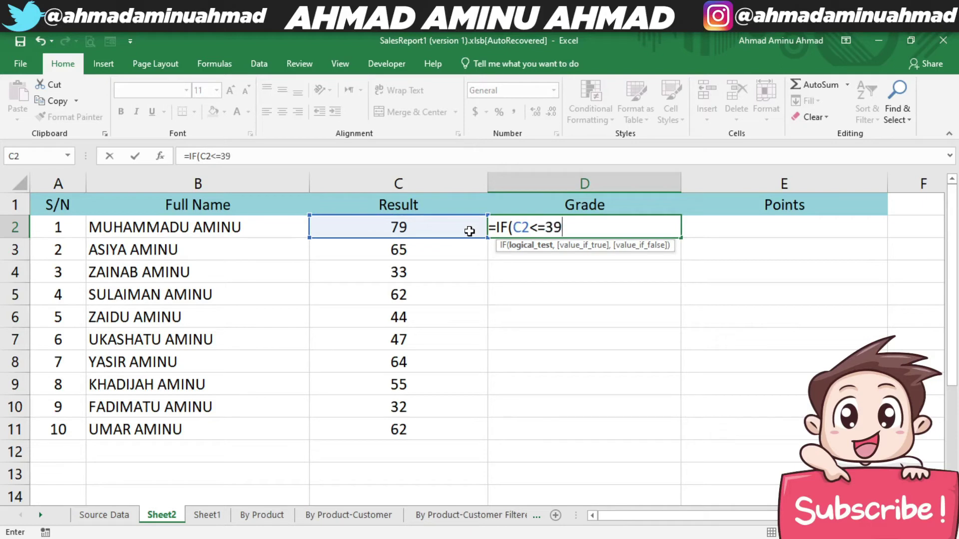
text(,)
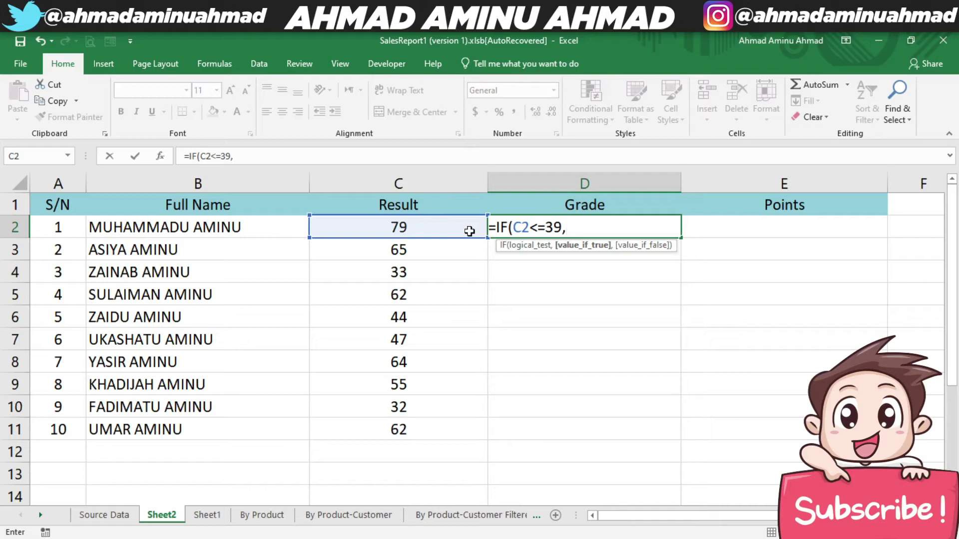
text("F",)
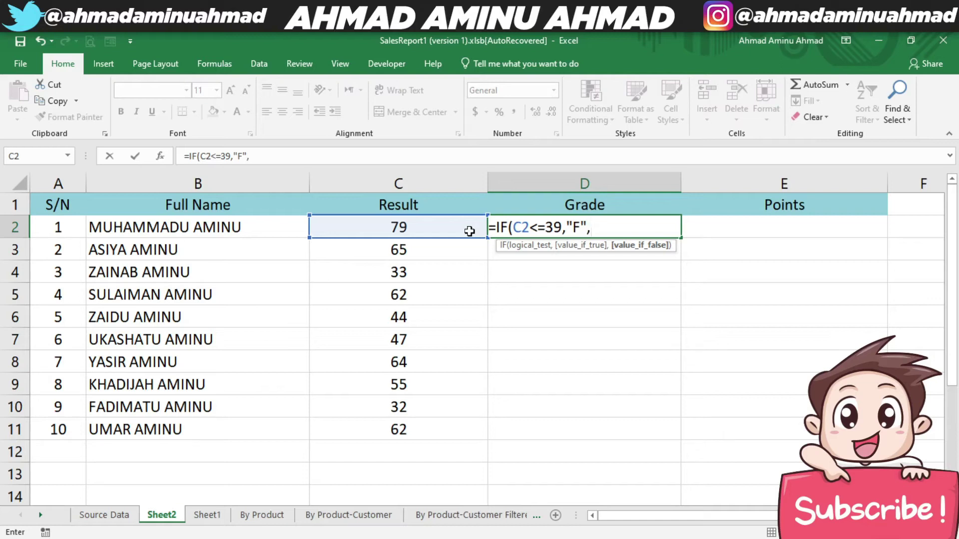
text(I)
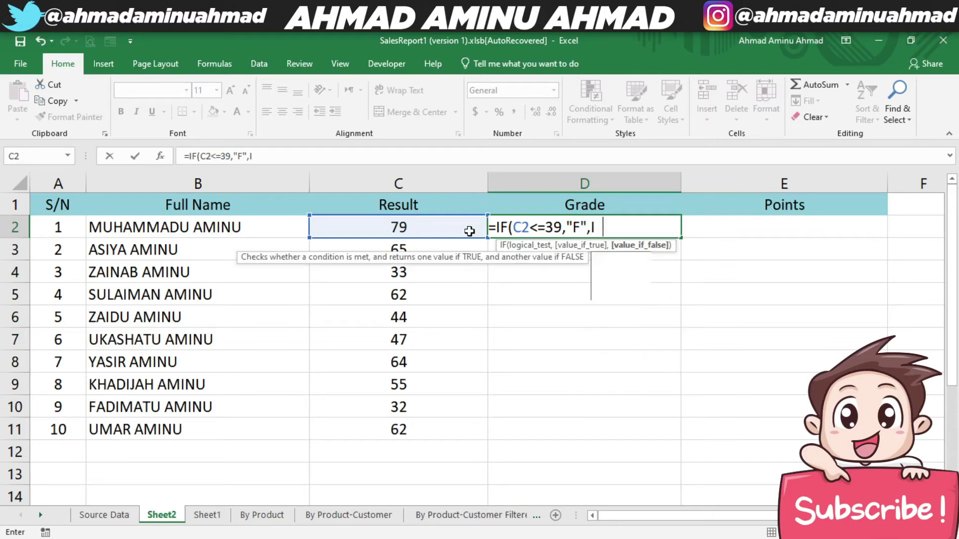
text(F()
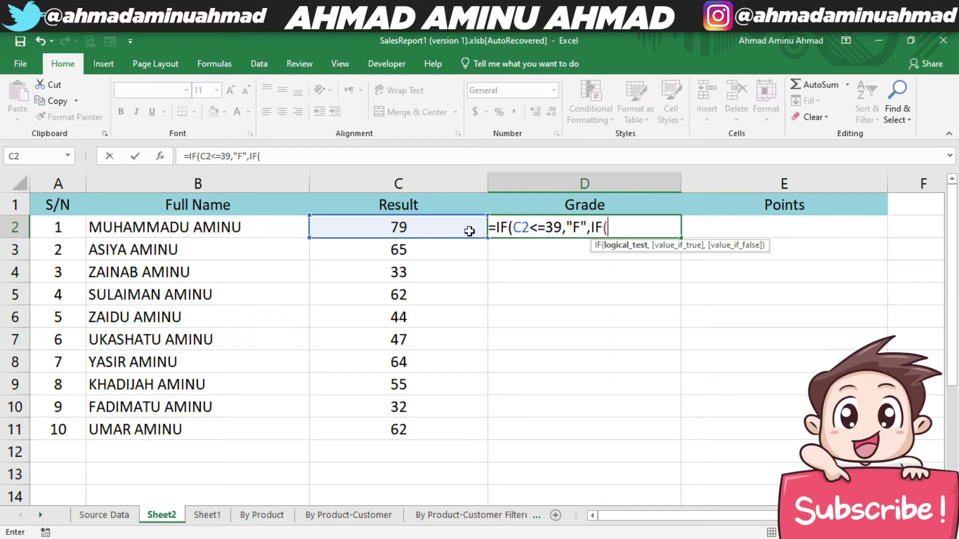
Step: Add the nested condition C2<=44 returning "E" to D2's formula
click(469, 232)
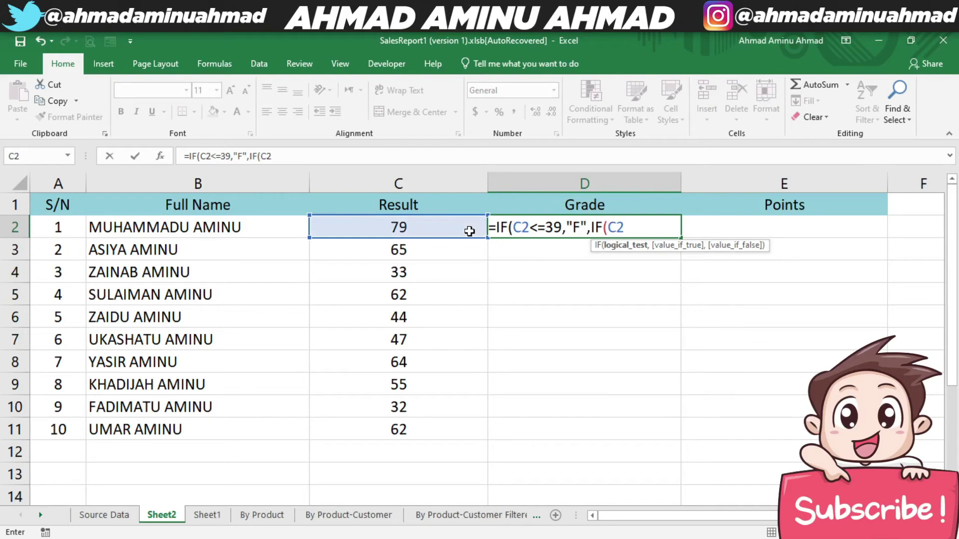
text(<)
text(=44,"E",)
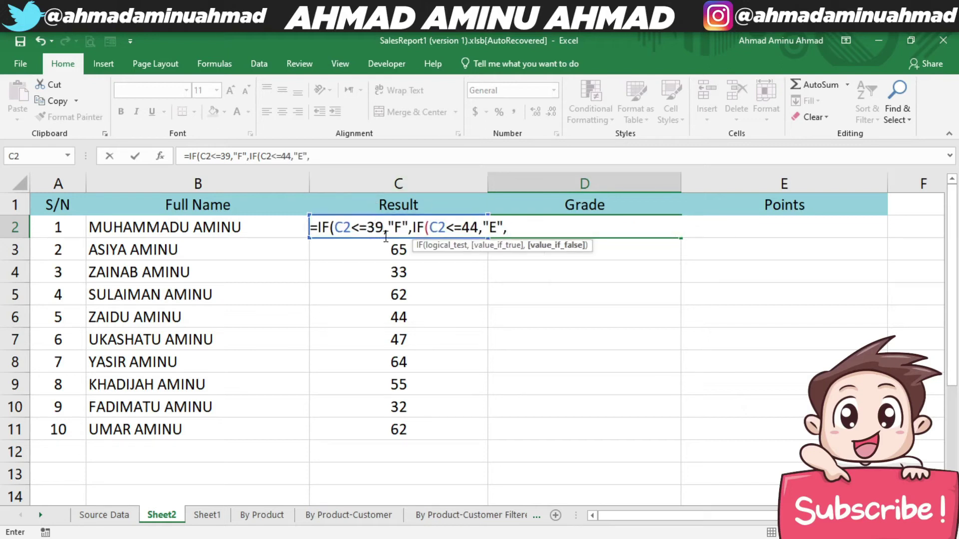
click(413, 228)
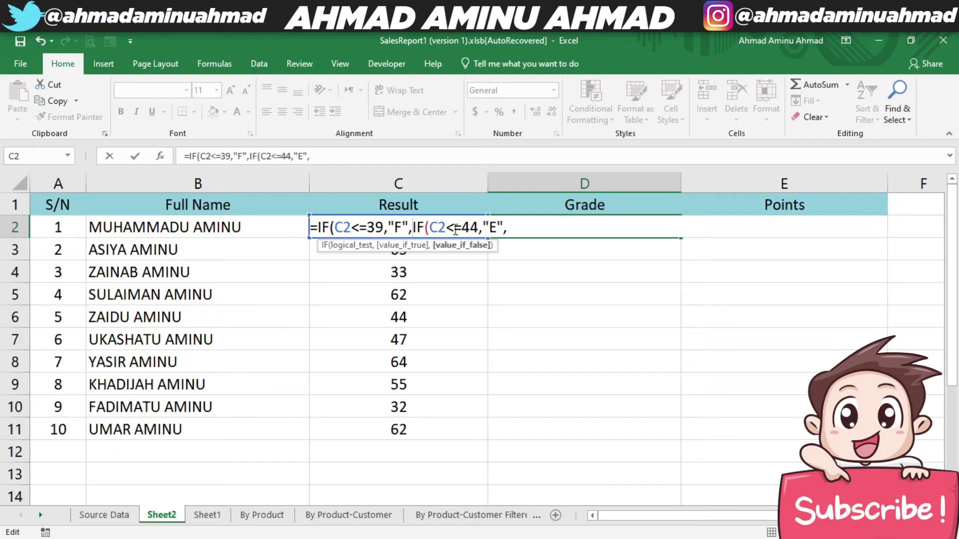
click(447, 229)
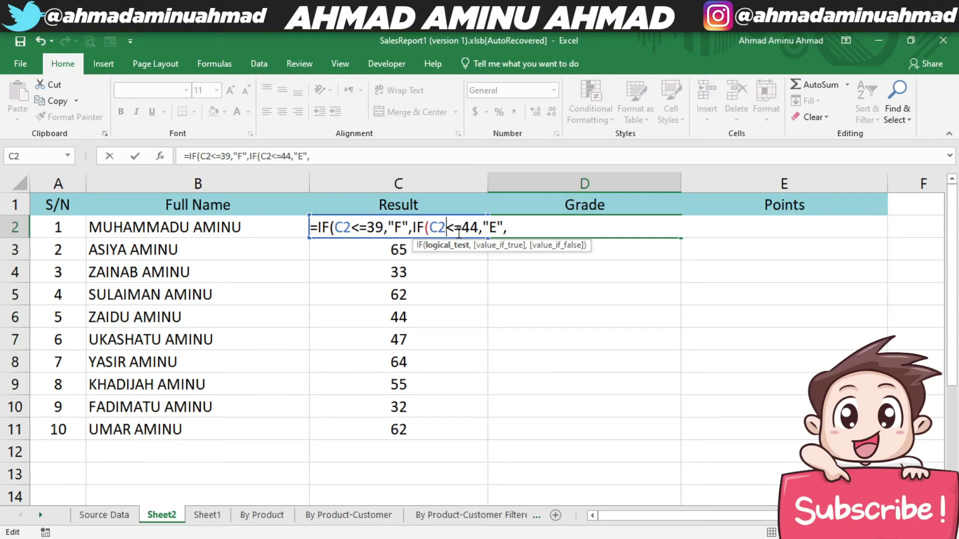
click(515, 228)
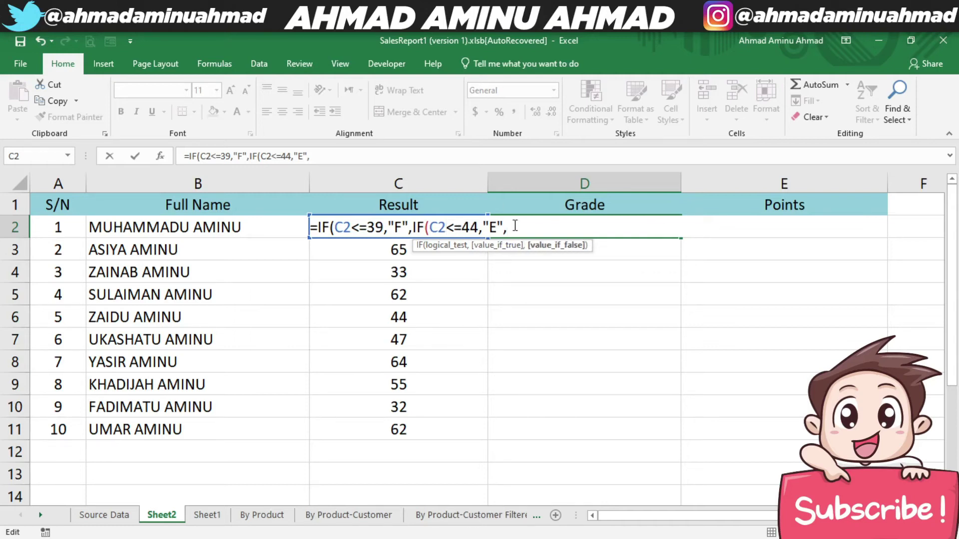
Step: Add D (<=49), C (<=59), B (<=69) and A (>=70) conditions, close all parentheses, and enter the formula
text(IF()
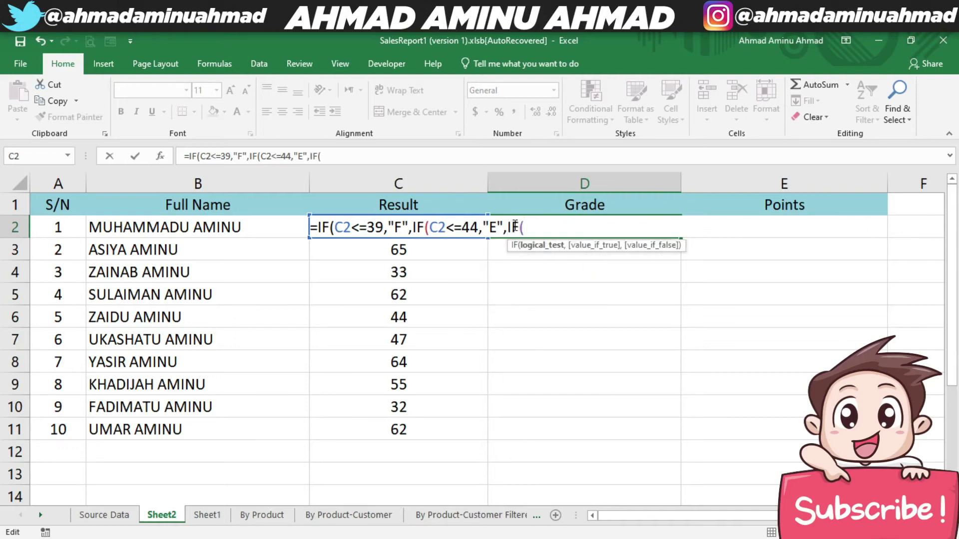
text(C2<)
text(=)
text(49)
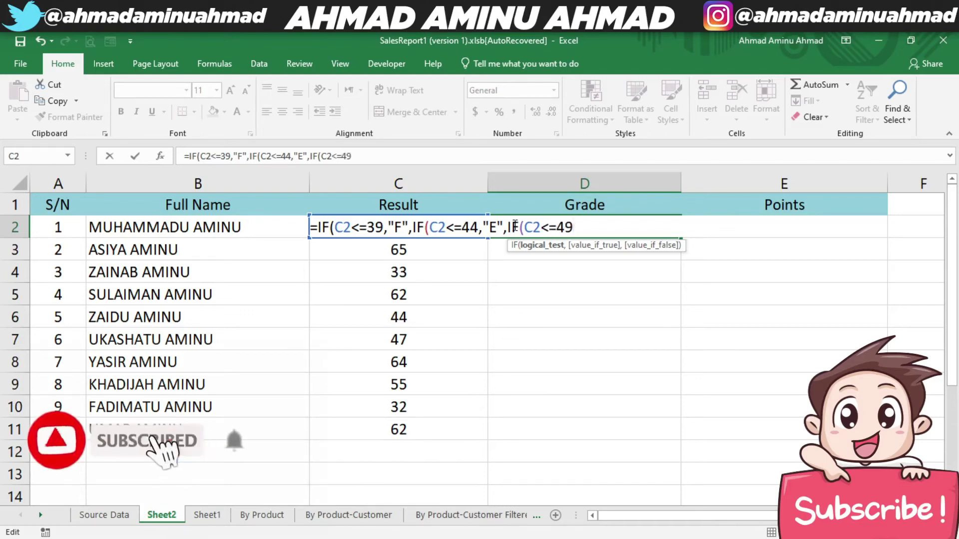
text(,"D",IF(C2)
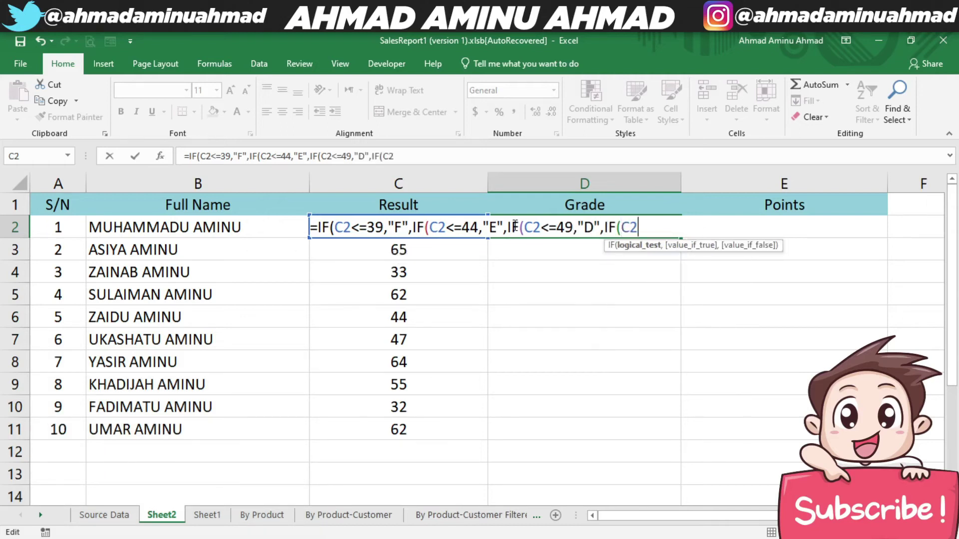
text(<=59,"C",)
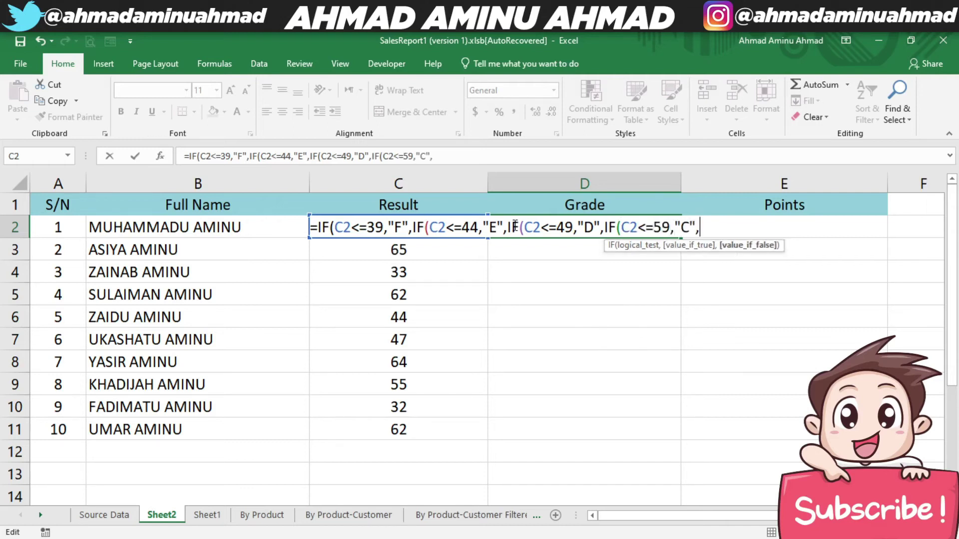
text(IF(C2<=69,"B)
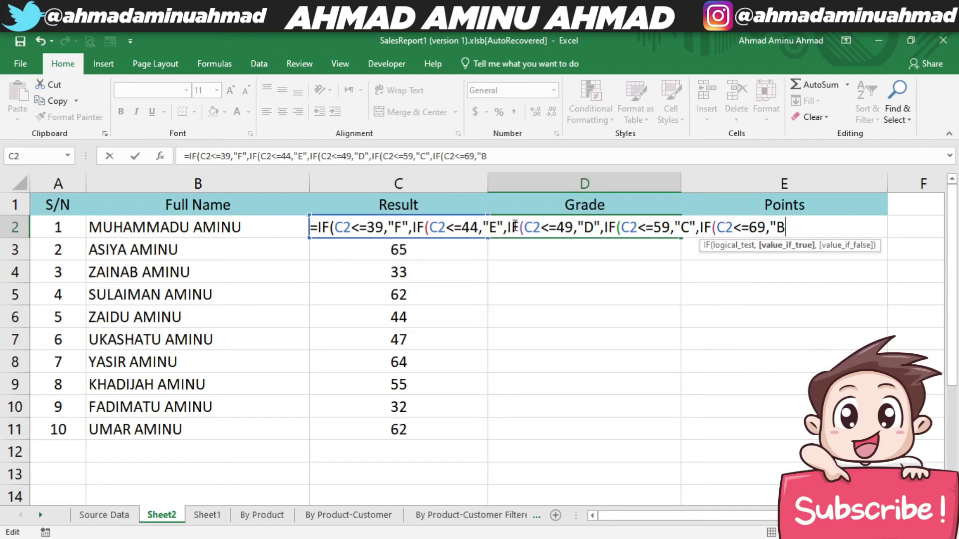
text(")
text(",IF()
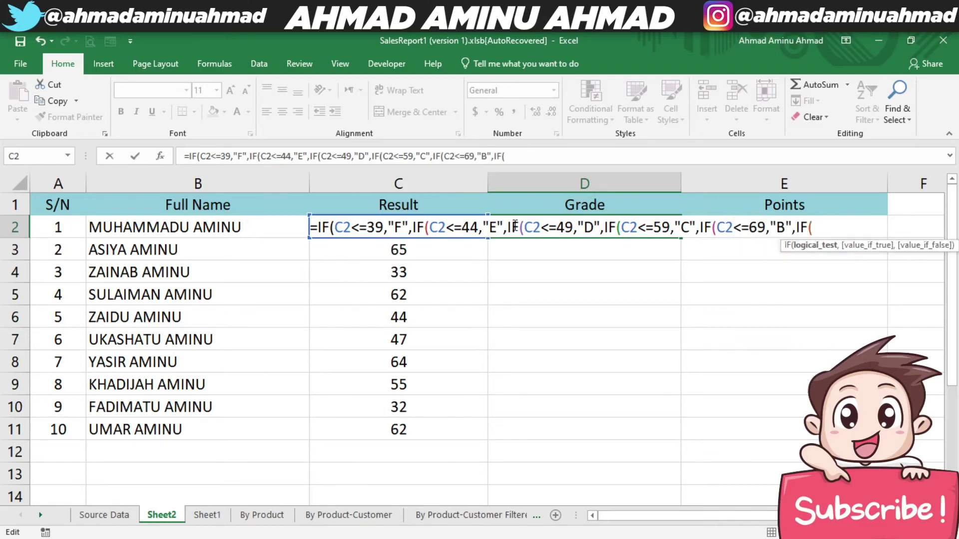
text(C2)
text(>=)
text(70)
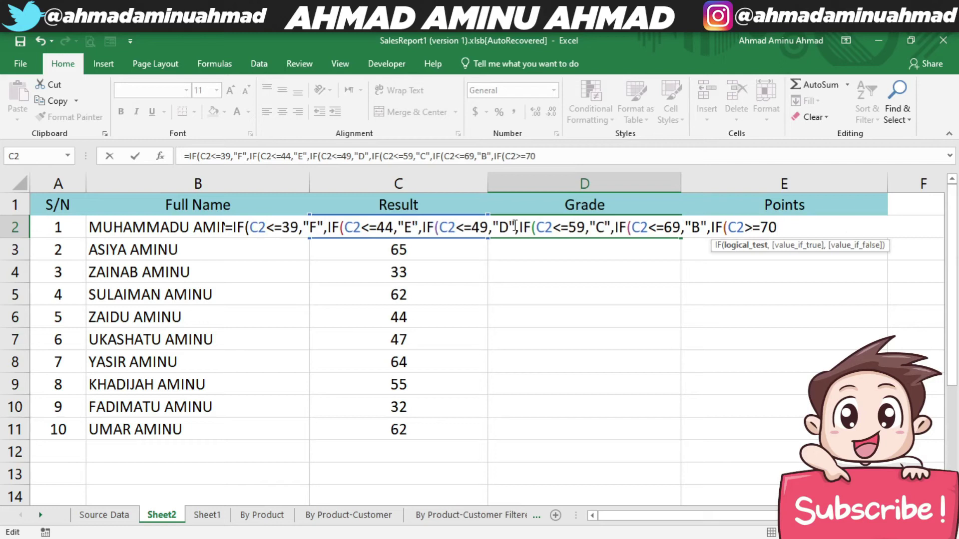
text(,")
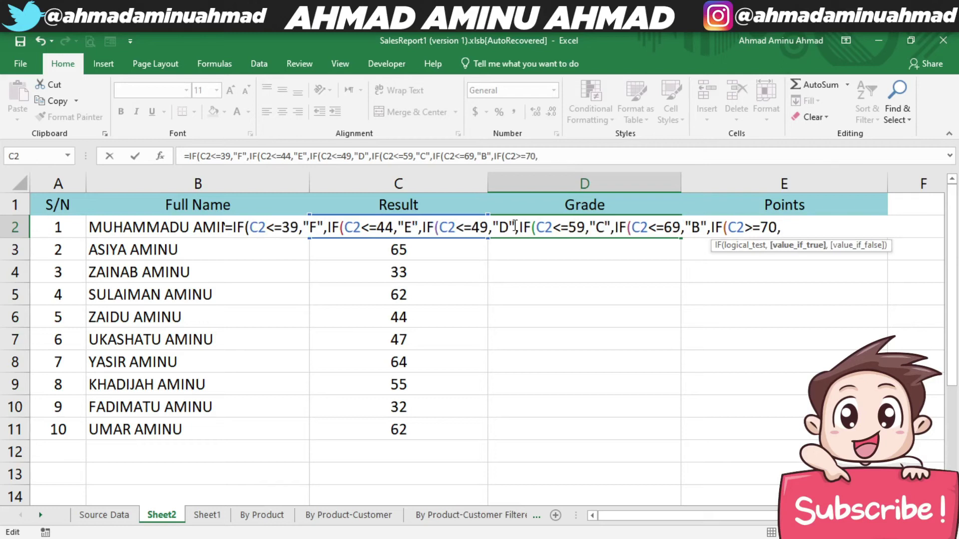
text(A")
text())
text())))))
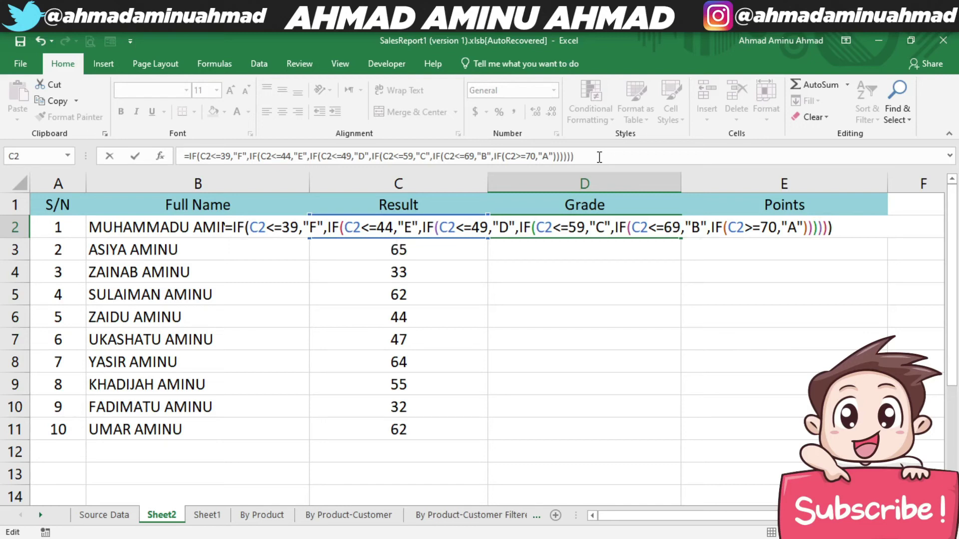
key(Return)
Step: Fill D2's grade formula down to D11
key(Up)
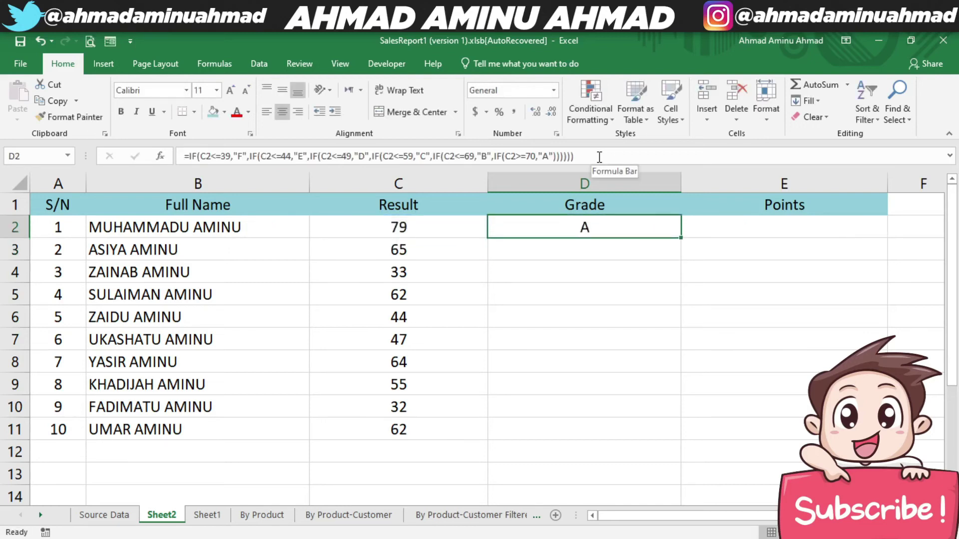
key(Left)
key(Left)
key(Right)
key(Right)
drag(683, 238, 665, 440)
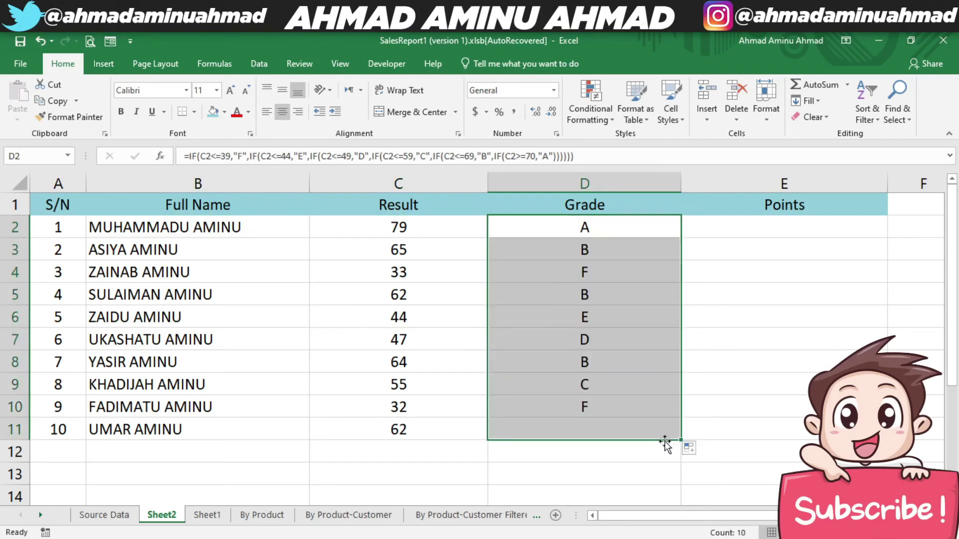
click(831, 320)
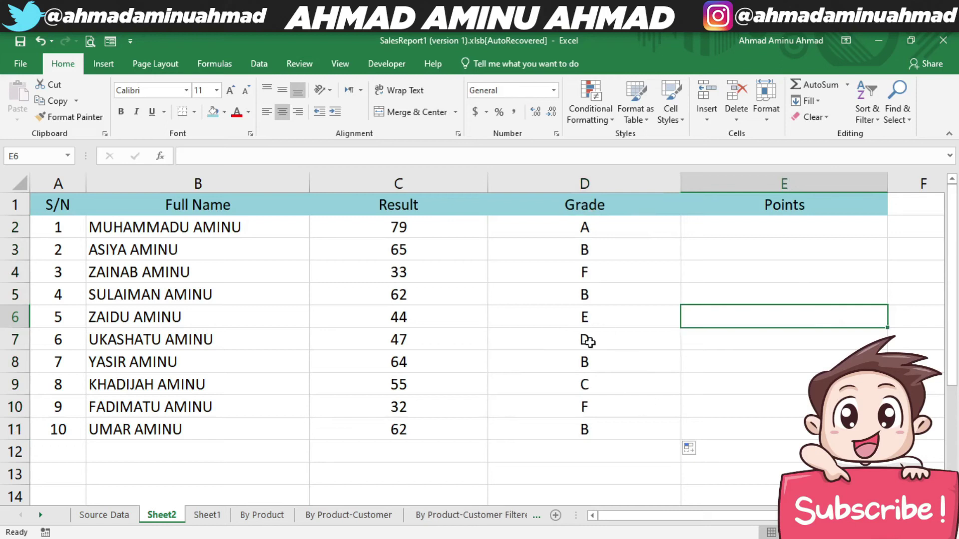
Step: Check each student's result against the grade formula in rows 3 to 11
click(435, 409)
click(535, 408)
click(414, 434)
click(554, 430)
click(433, 381)
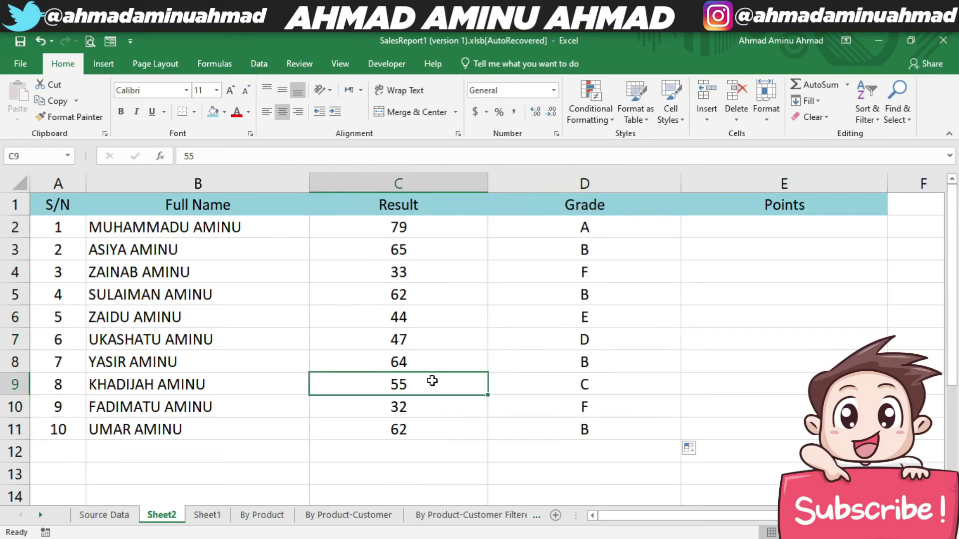
click(560, 383)
click(444, 361)
click(569, 376)
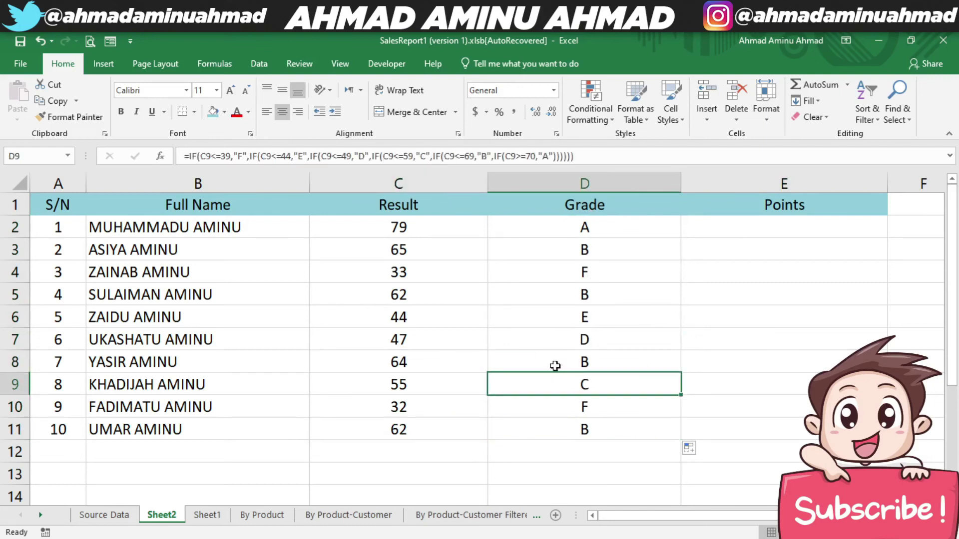
click(446, 345)
click(576, 345)
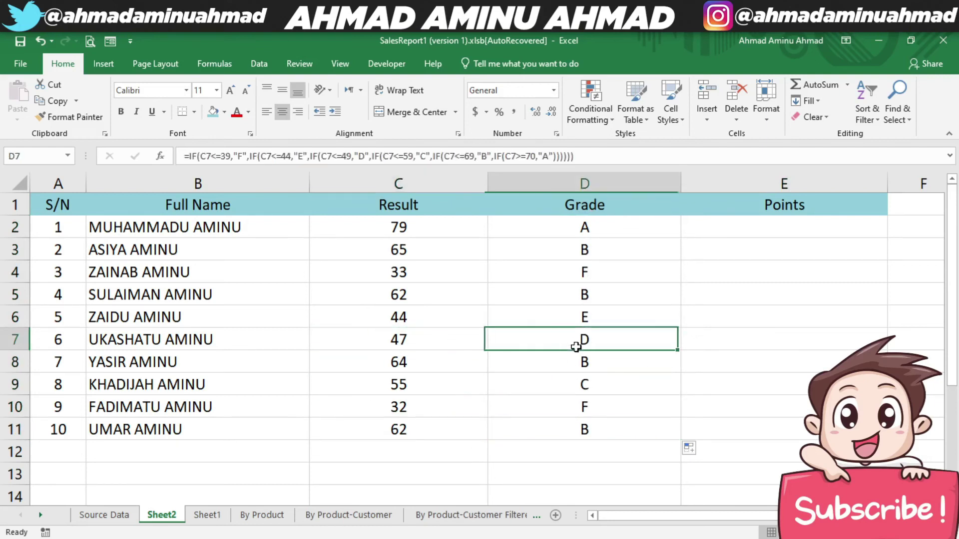
click(462, 315)
click(565, 317)
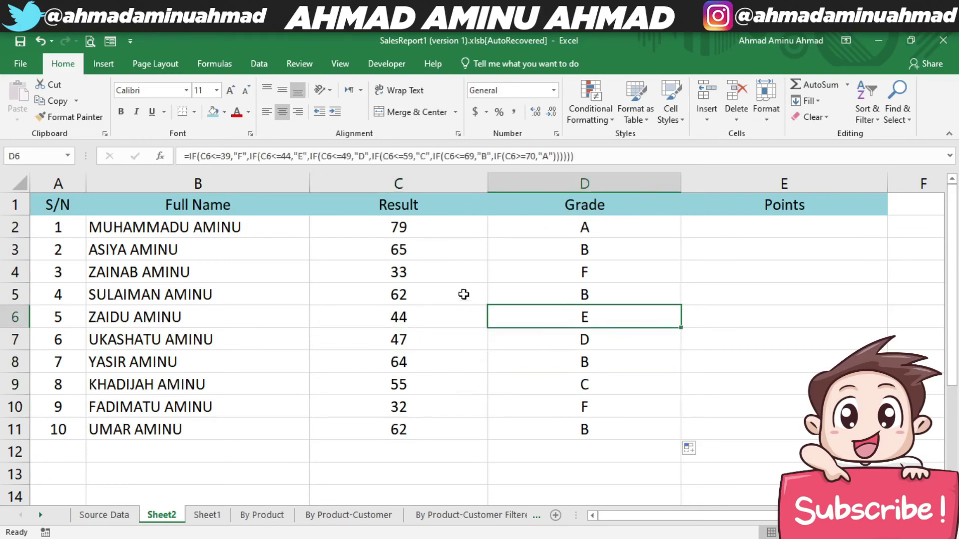
drag(464, 294, 590, 245)
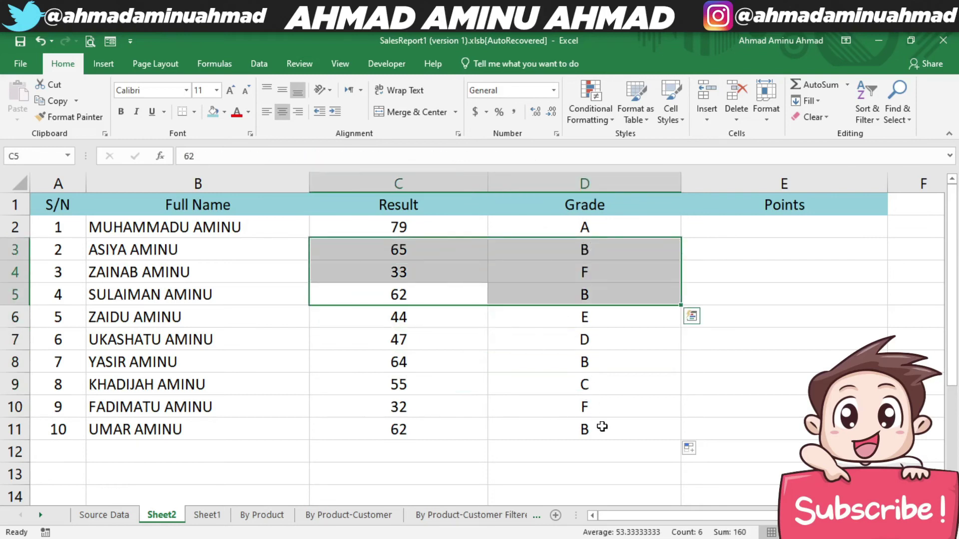
drag(575, 223, 613, 436)
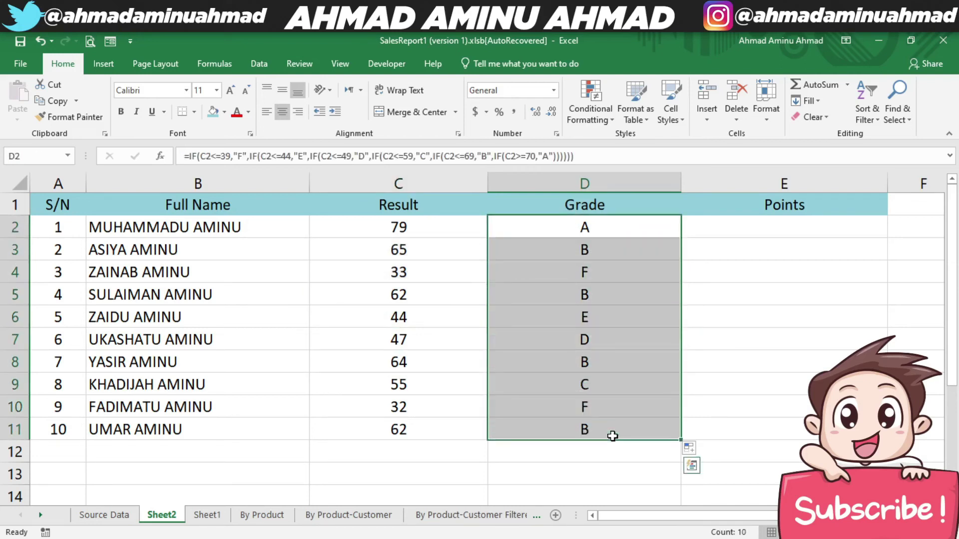
click(789, 404)
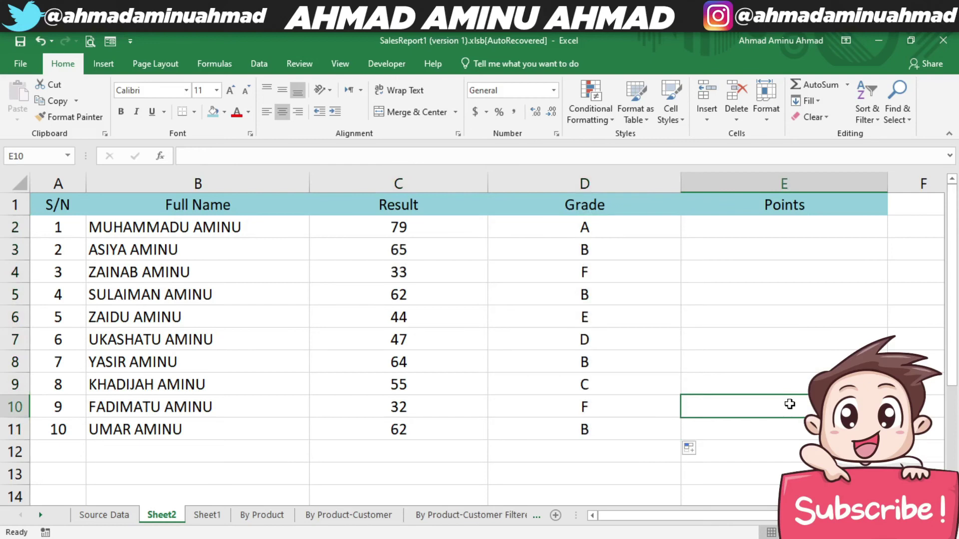
Step: Merge and centre K1:L1 above the grade scale
click(737, 230)
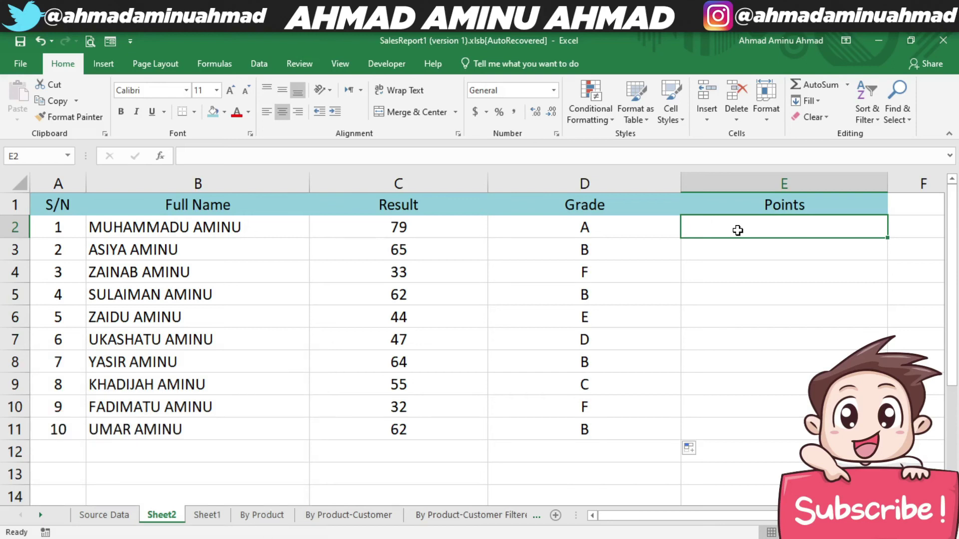
key(Right)
key(Right)
key(Right)
key(Right)
key(Right)
key(Right)
key(Right)
key(Up)
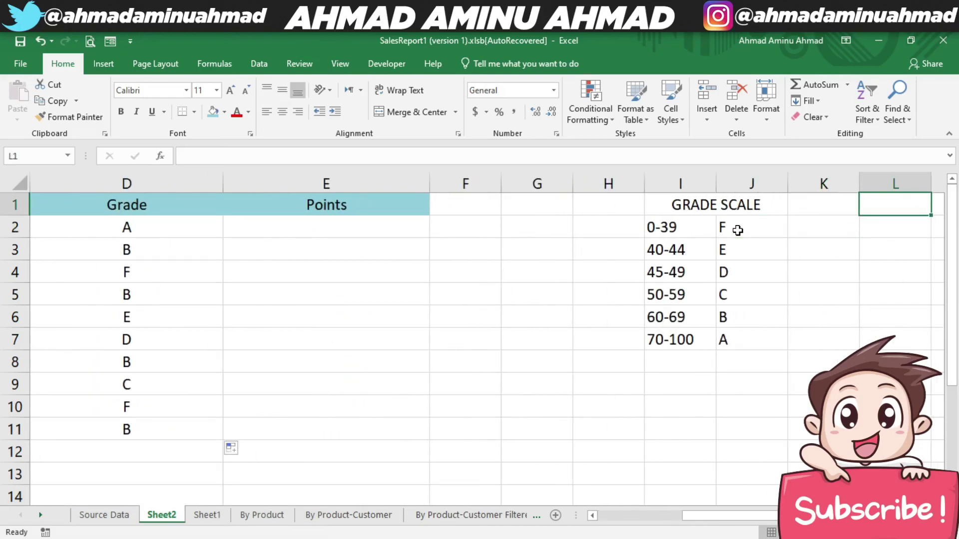
key(Left)
key(shift+Right)
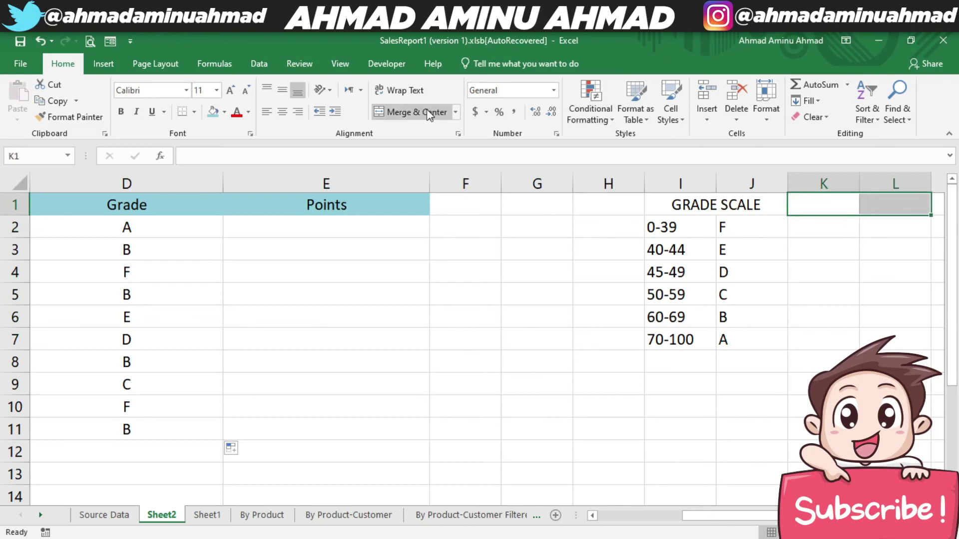
click(427, 111)
Step: Enter points 5 for A down to 0 for F in K7 to K2, and select K2:K7
click(806, 235)
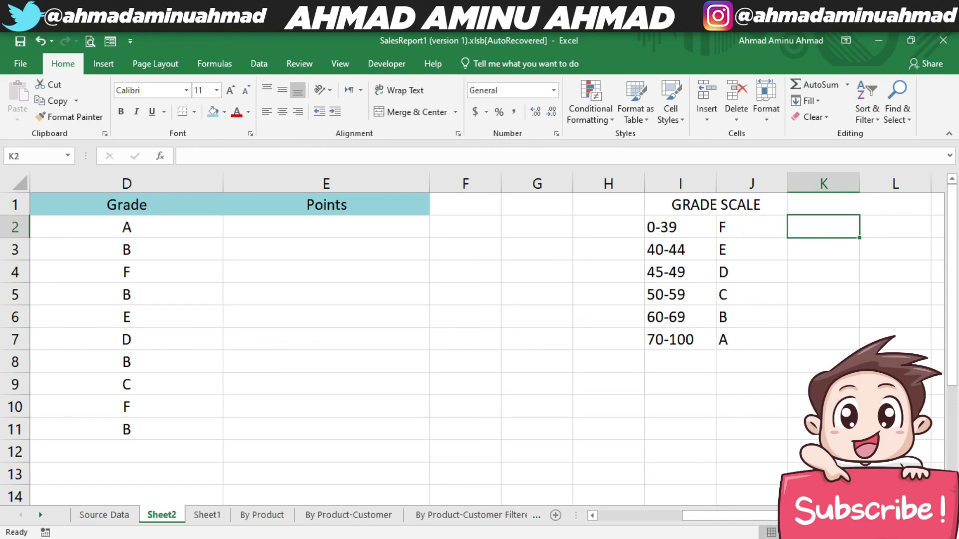
key(Down)
key(Down)
key(Down)
key(Down)
key(Down)
key(Down)
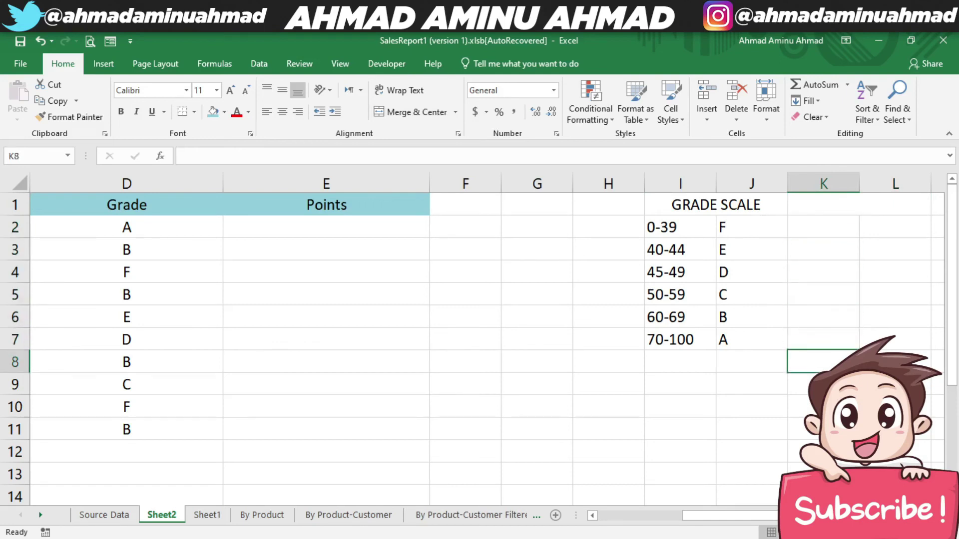
key(Up)
text(5)
key(Up)
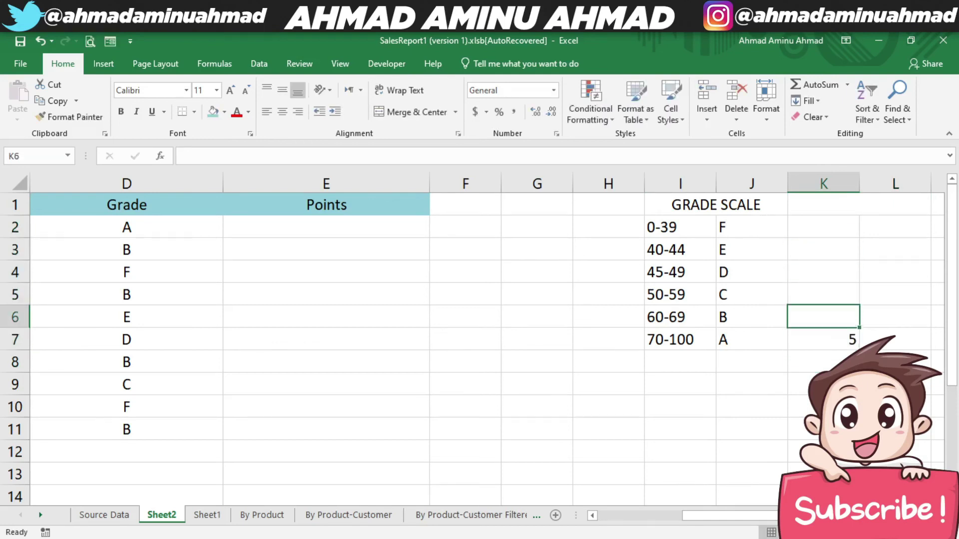
text(44)
key(BackSpace)
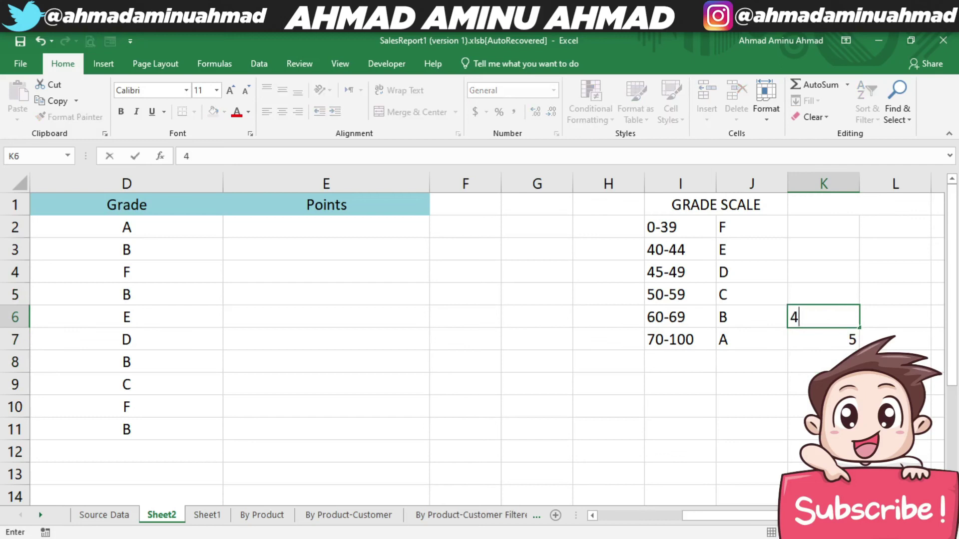
key(Up)
text(3)
key(Up)
text(2)
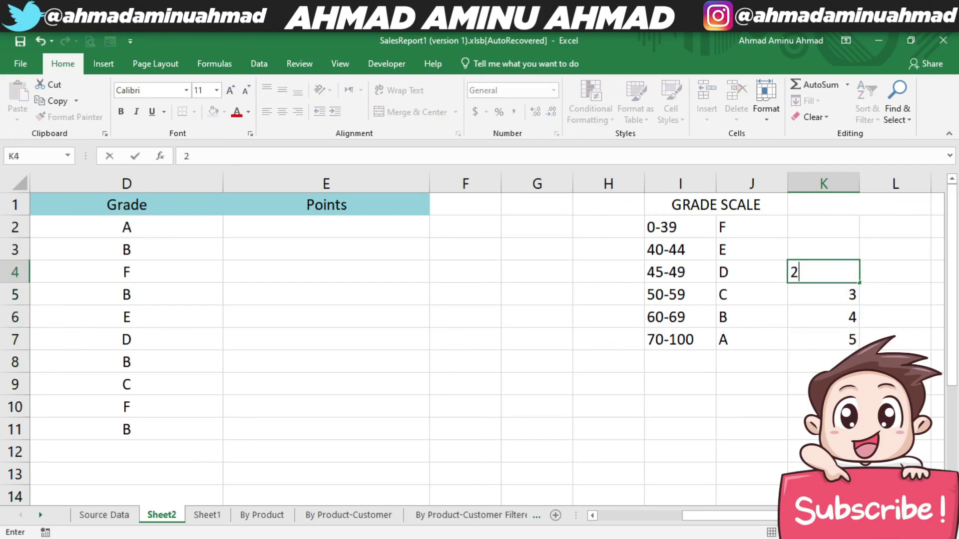
key(Up)
text(1)
key(Up)
text(0)
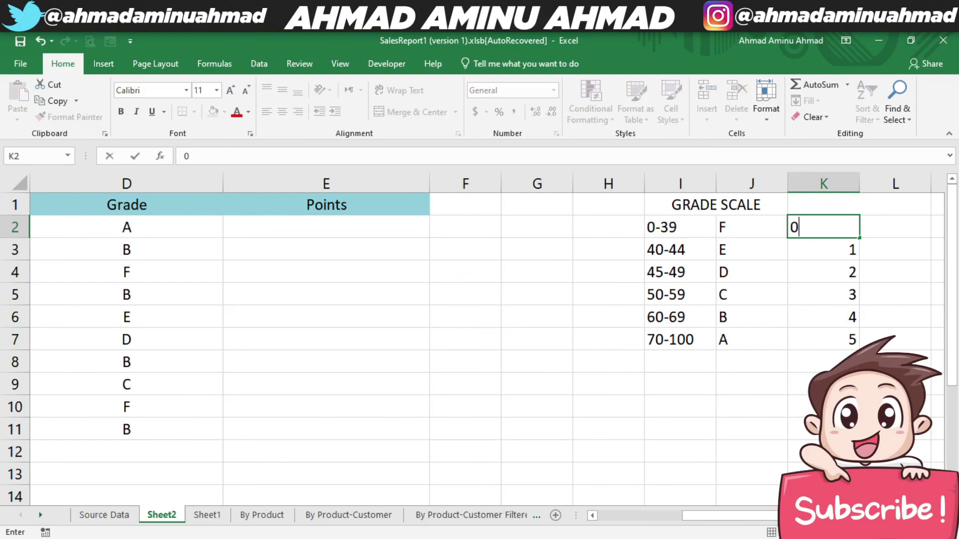
drag(824, 227, 824, 339)
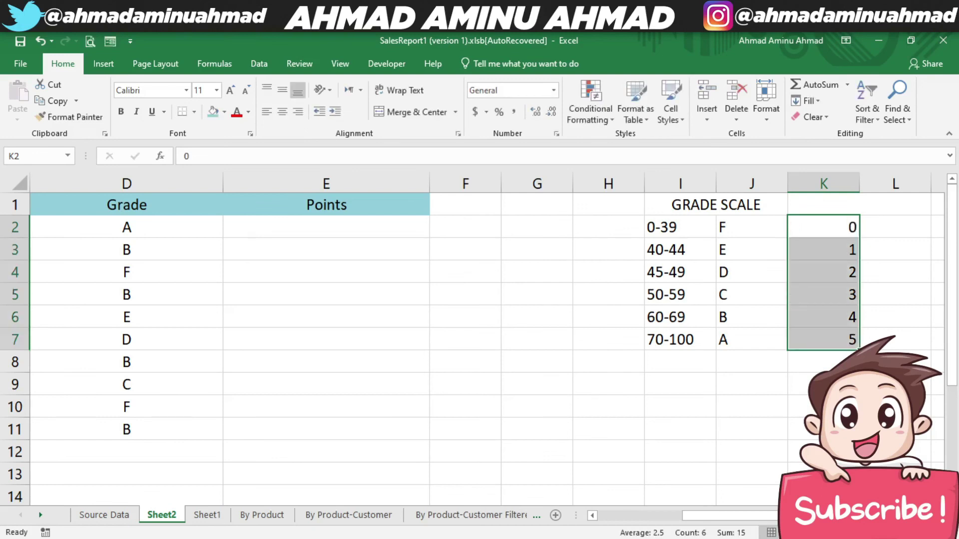
click(292, 119)
click(801, 287)
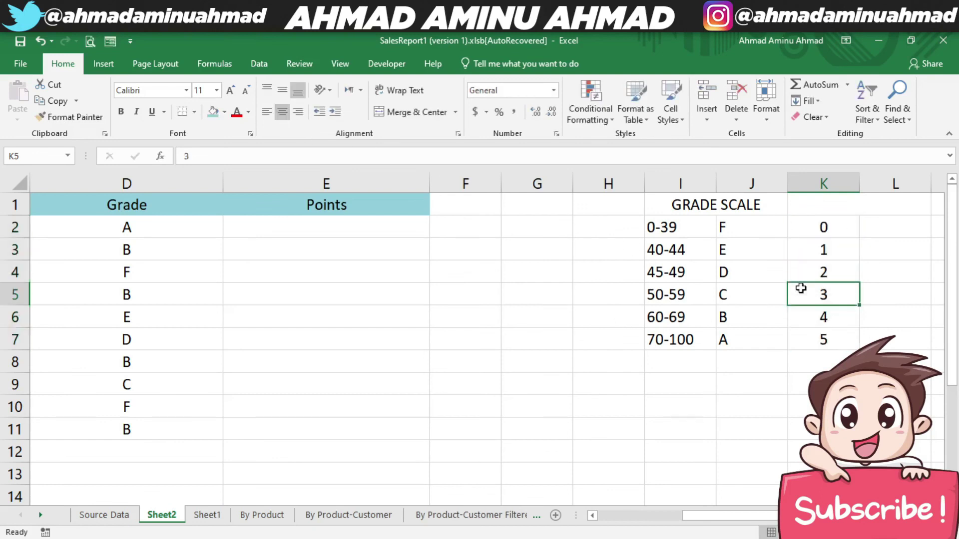
click(290, 230)
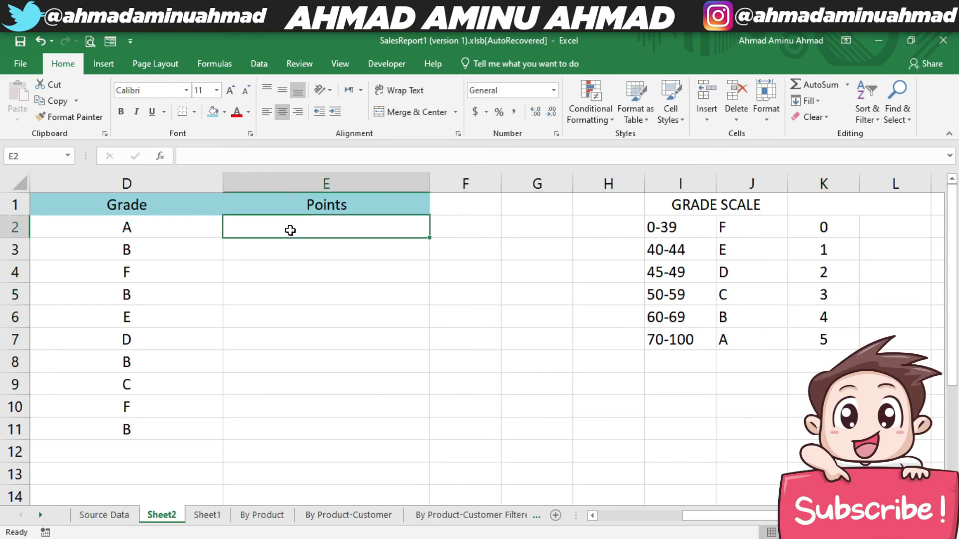
key(Left)
key(Left)
key(Left)
key(Left)
key(Right)
key(Right)
key(Right)
key(Right)
key(Left)
key(Right)
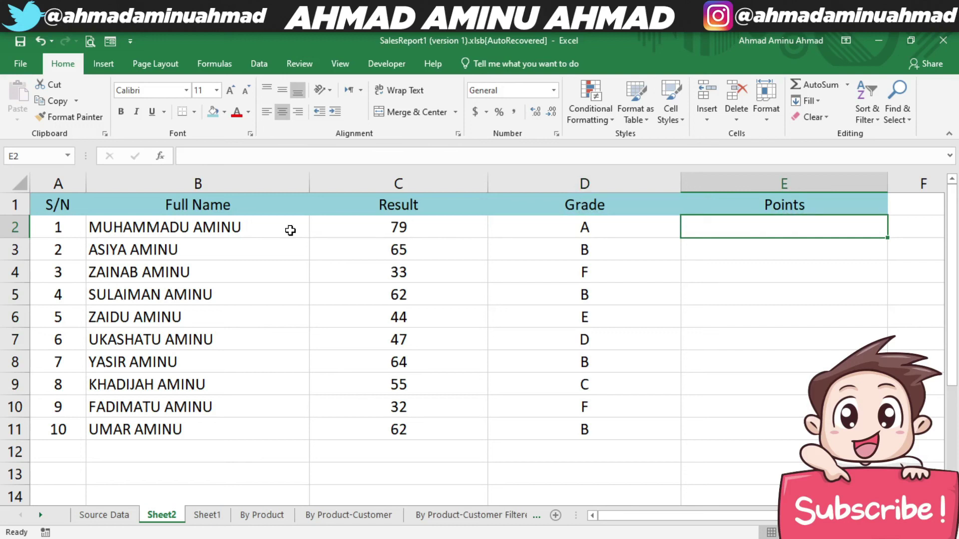
key(Left)
key(Right)
key(Left)
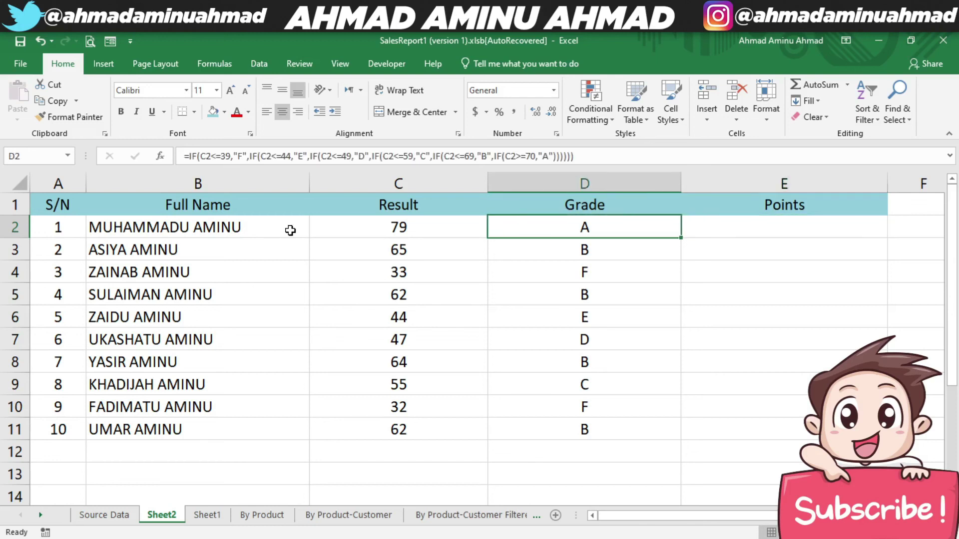
key(Right)
key(Left)
key(Right)
key(Left)
key(Right)
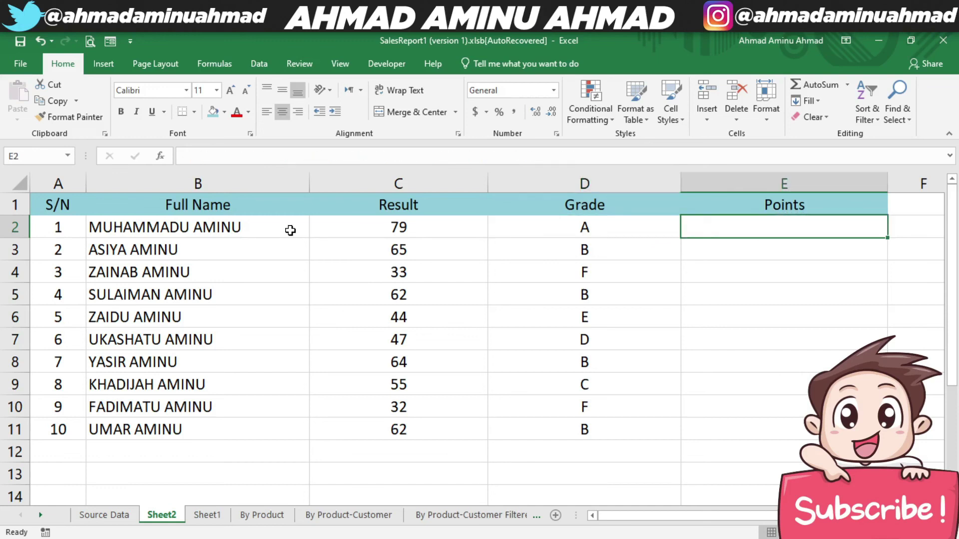
key(Down)
key(Down)
key(Down)
key(Down)
key(Down)
key(Down)
key(Up)
key(Up)
key(Up)
key(Up)
key(Up)
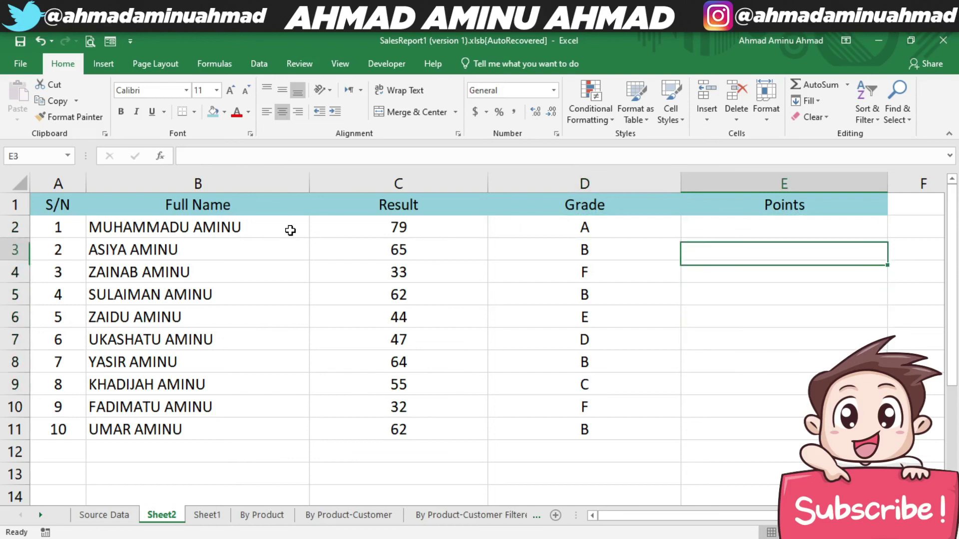